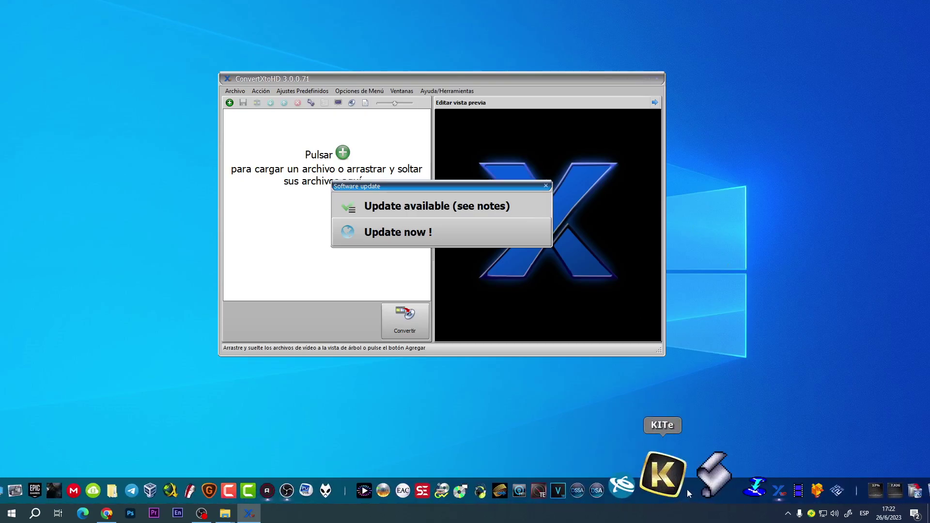
Step: Dismiss the software update notice and load the CIMARRON DVD folder, agreeing to continue with the DVD-type source
mouse_move(683, 491)
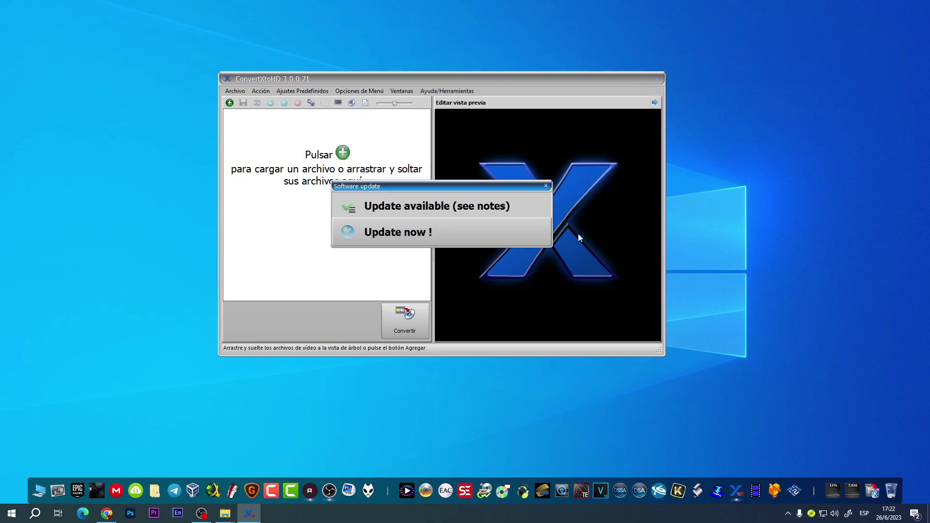
click(547, 186)
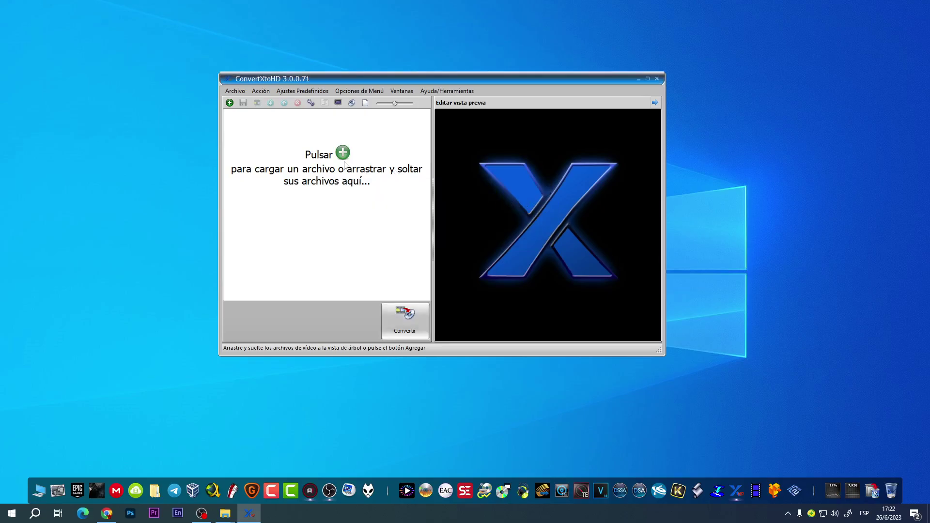
click(235, 91)
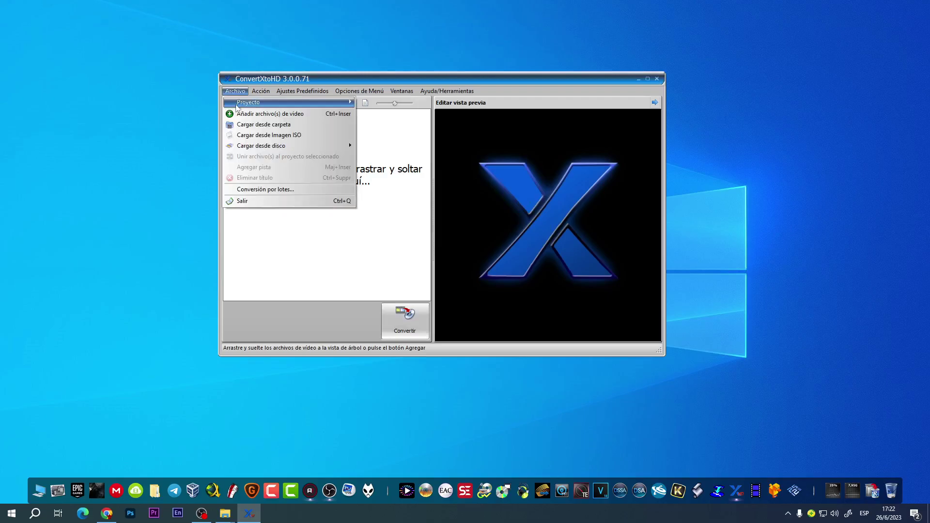
click(265, 124)
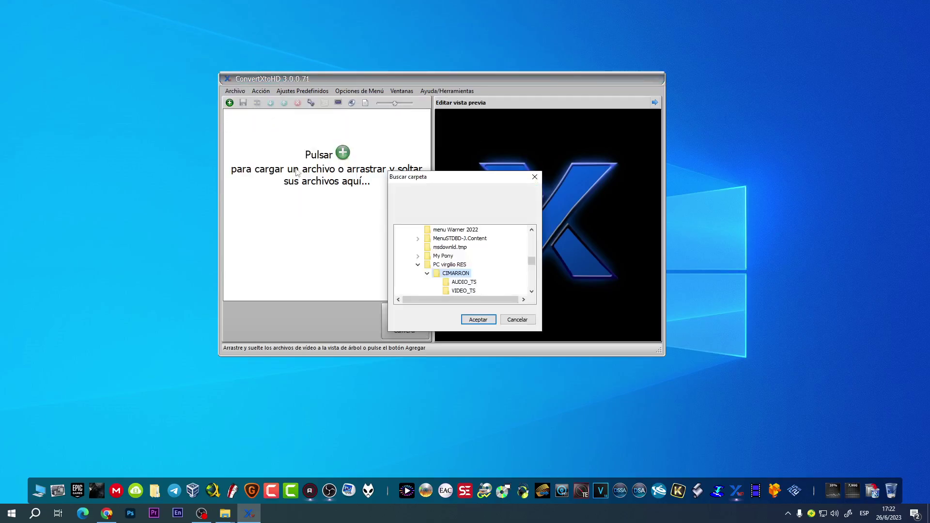
click(476, 320)
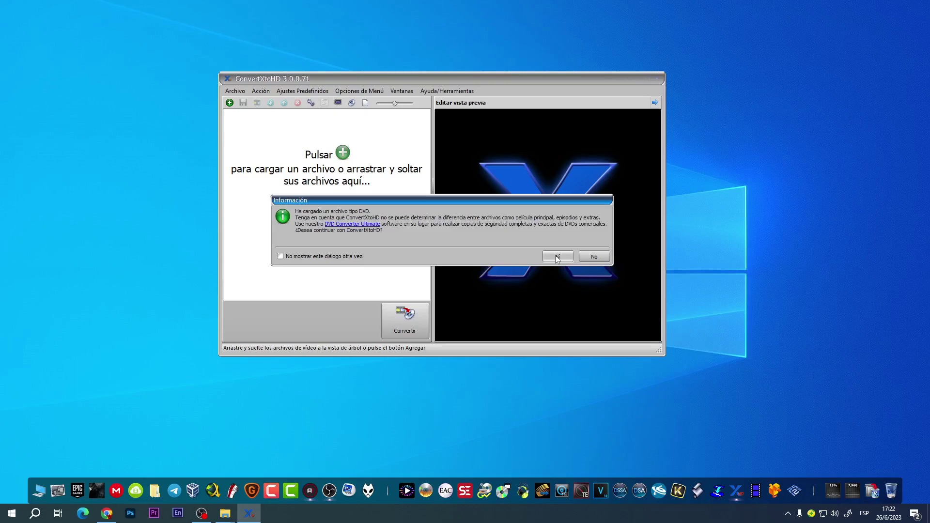
click(558, 258)
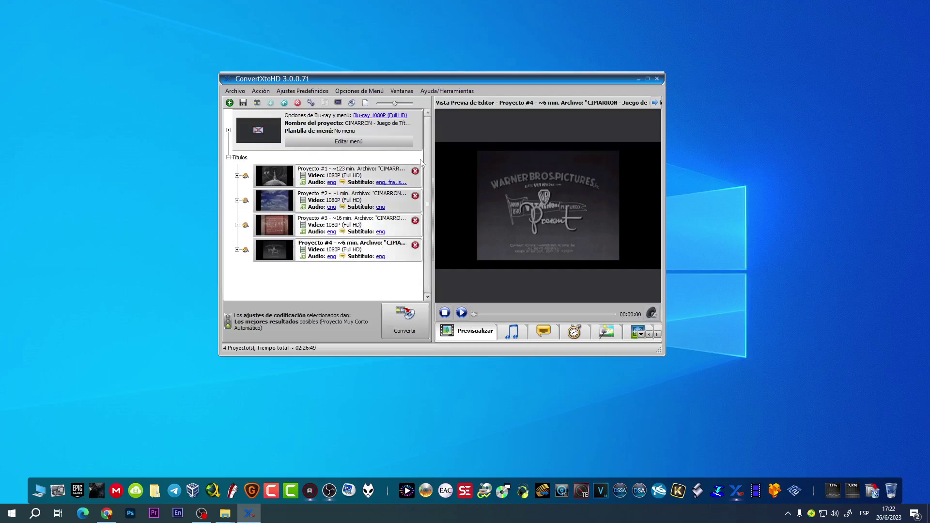
Step: Remove the one-minute second title from the project and check the six-minute title's audio and subtitle tracks
click(416, 196)
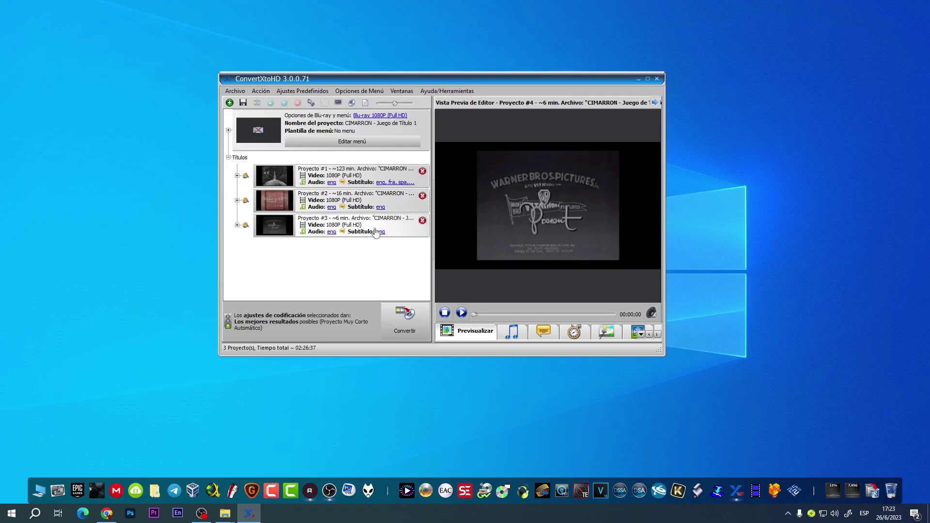
click(517, 330)
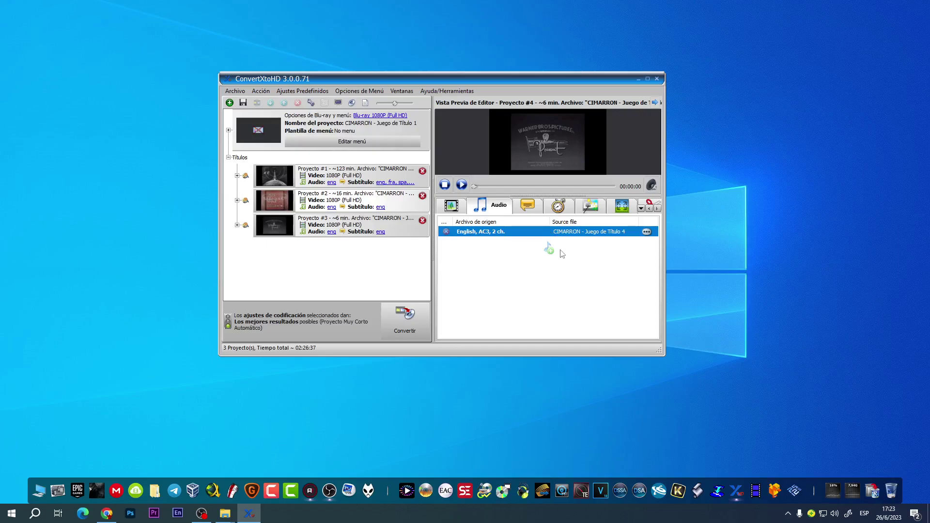
click(528, 208)
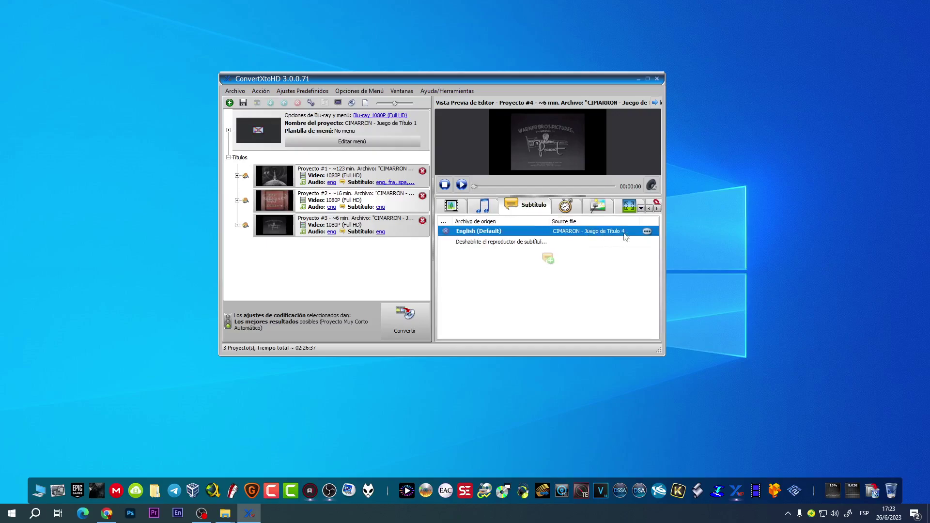
Step: Remove the Russian, Spanish, French and English subtitle tracks from the 123-minute main title
click(381, 177)
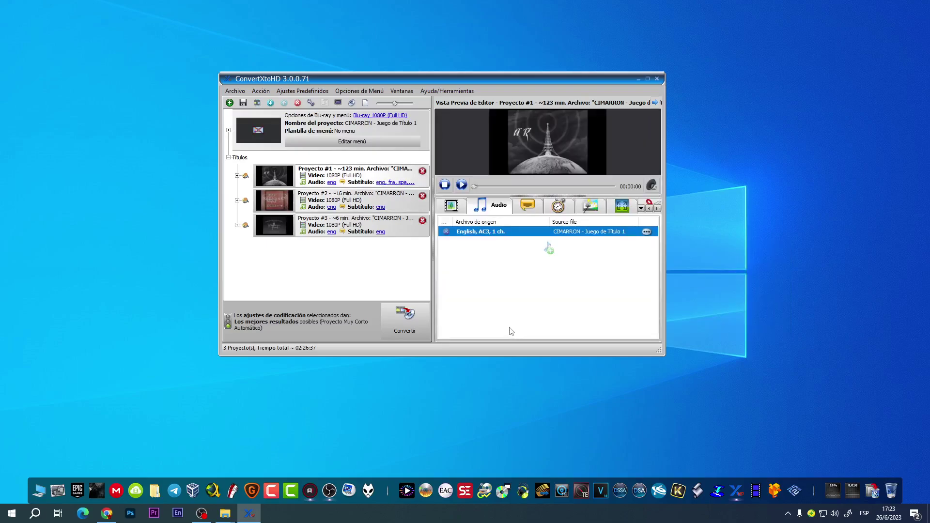
click(529, 209)
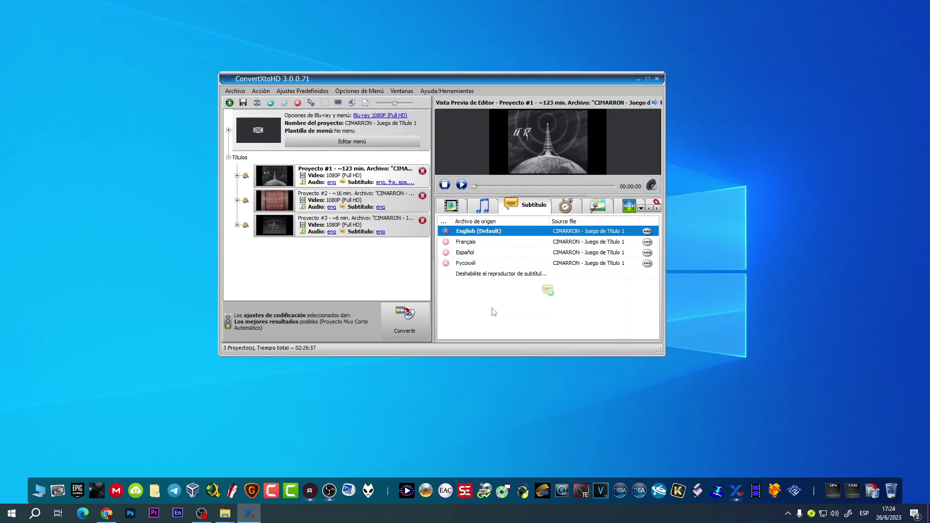
click(446, 263)
click(446, 252)
click(446, 242)
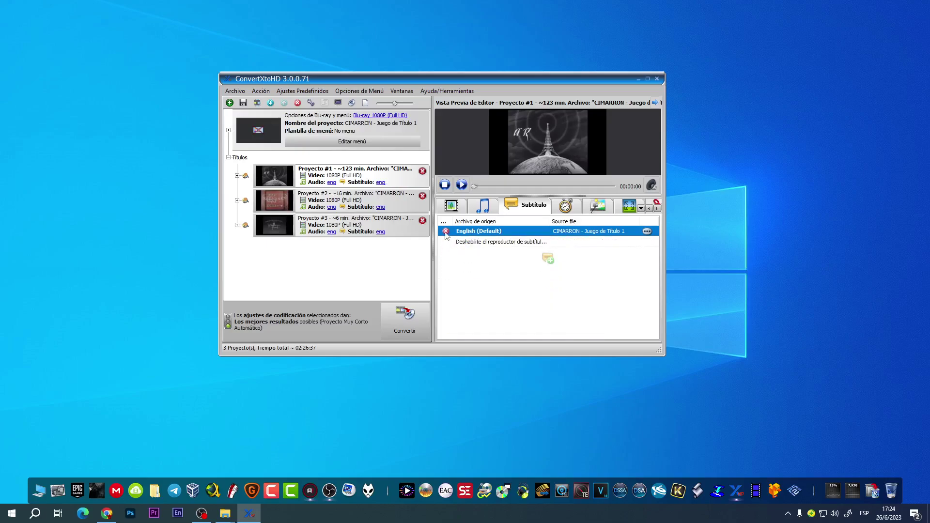
click(446, 231)
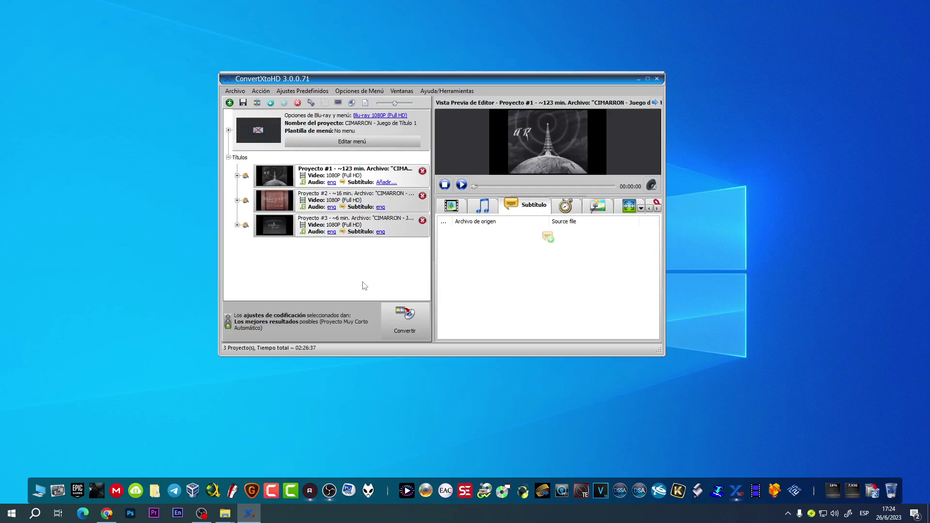
Step: Examine the output format presets: structure type, video resolution and the option allowing 25p, 30p, 50p and 60p frame rates
click(285, 93)
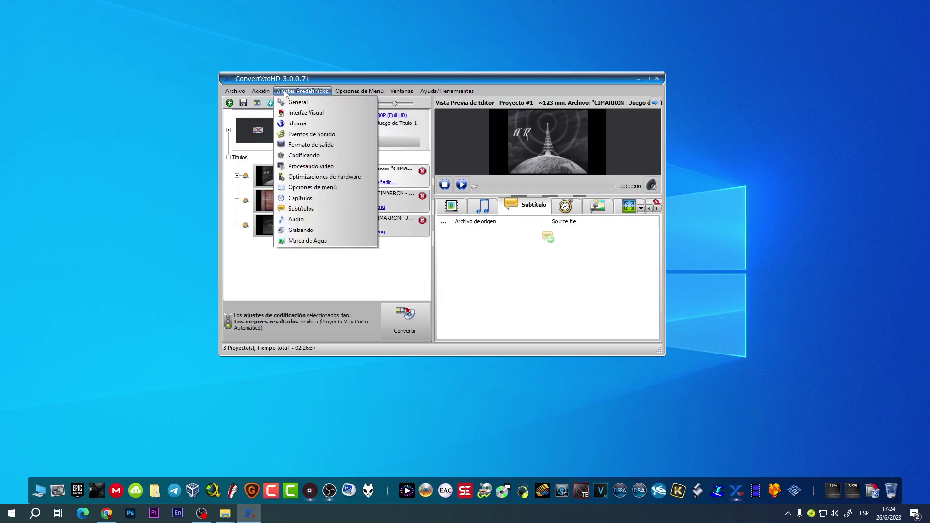
click(305, 147)
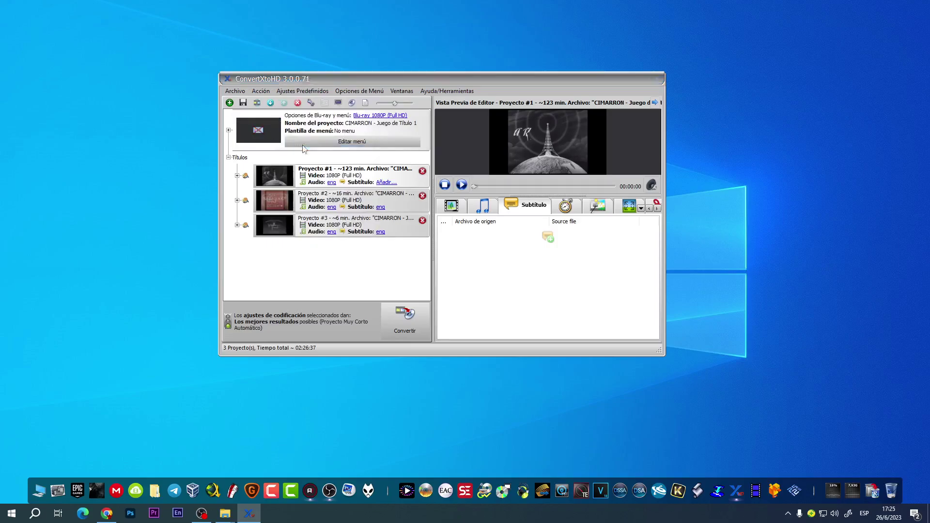
drag(437, 92, 693, 102)
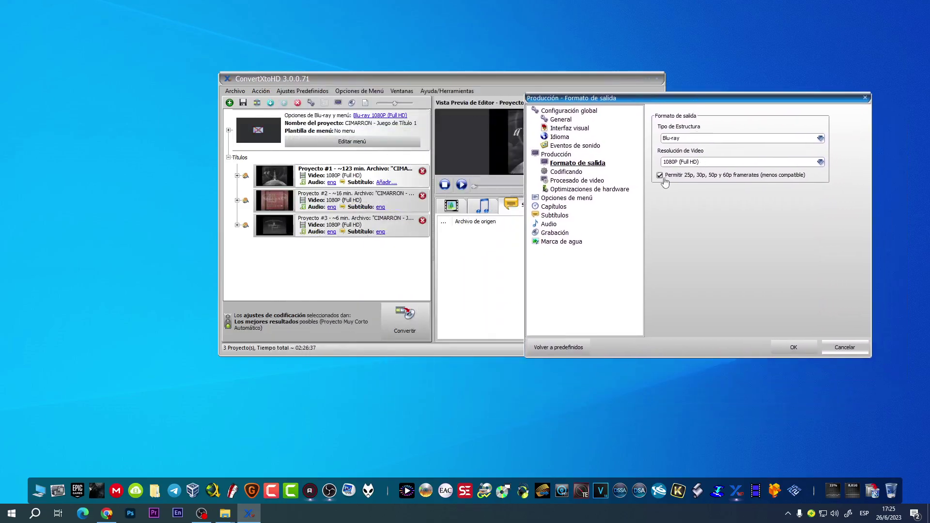
mouse_move(663, 182)
mouse_move(707, 181)
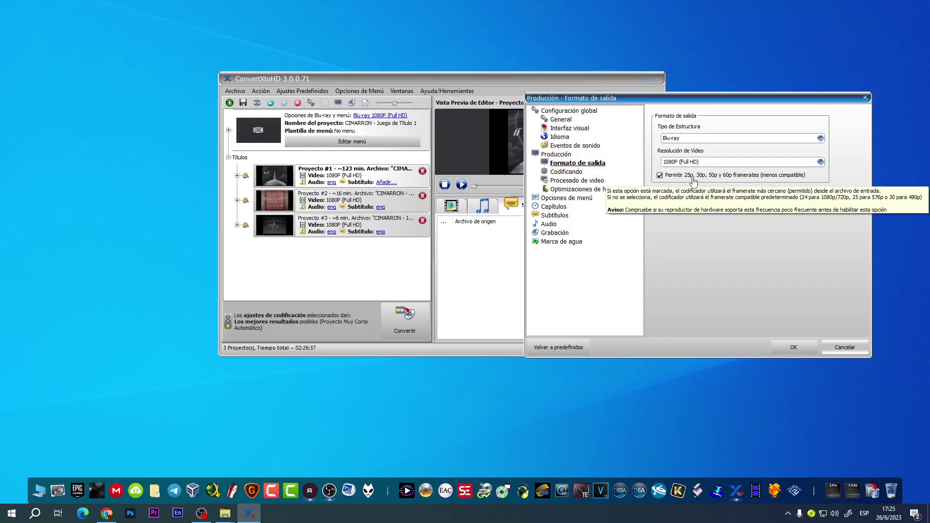
click(695, 182)
click(696, 182)
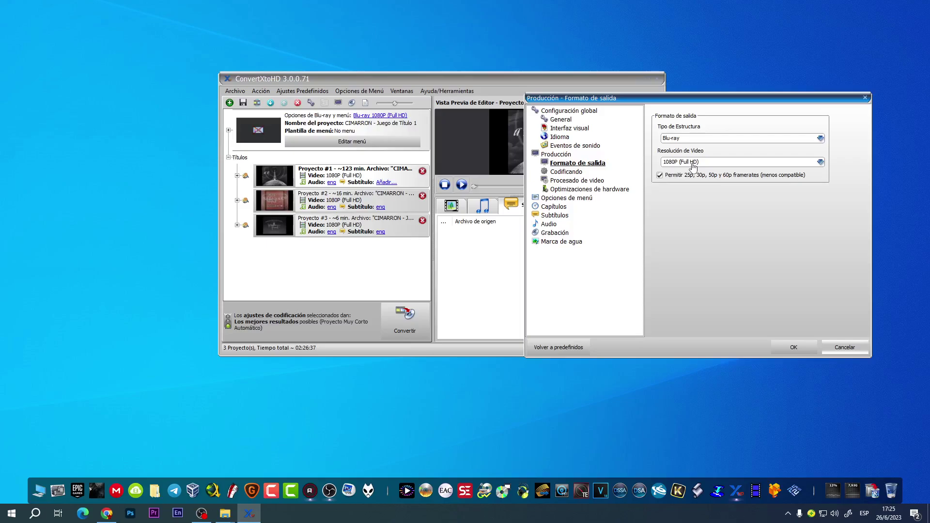
Step: Review the encoding, video processing, hardware optimization, menu, chapter, subtitle, audio and burning presets, and accept the settings
click(576, 177)
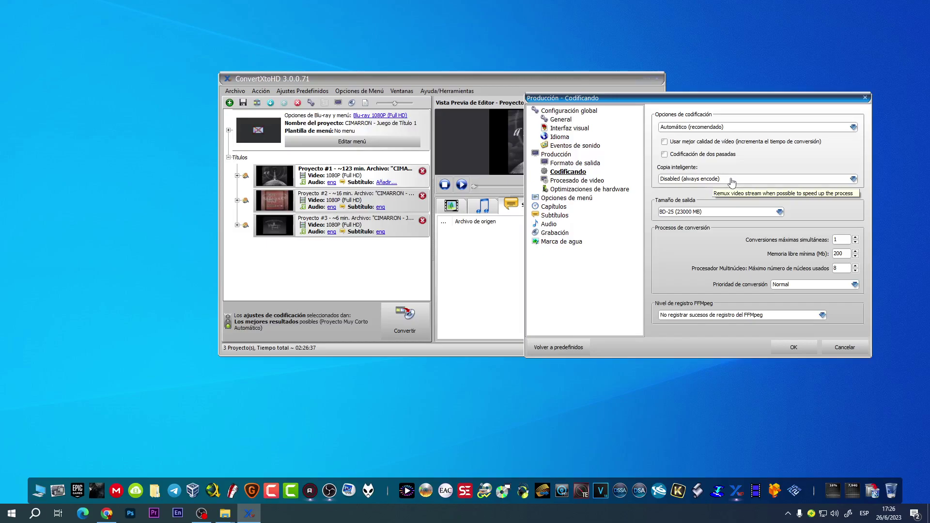
click(588, 182)
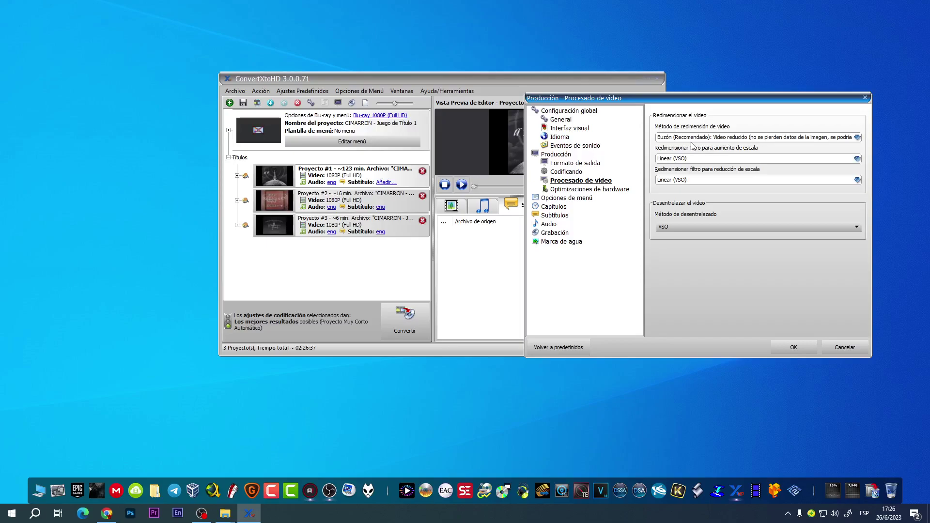
click(580, 191)
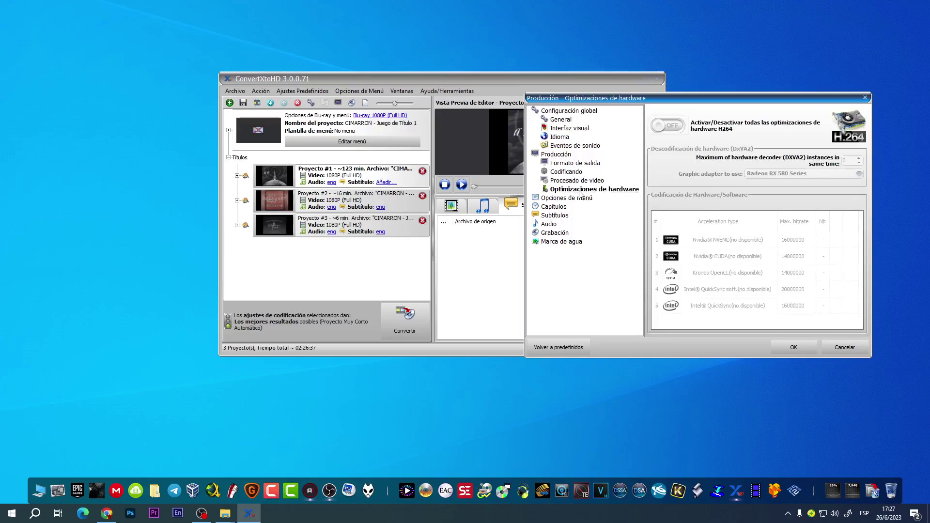
click(563, 199)
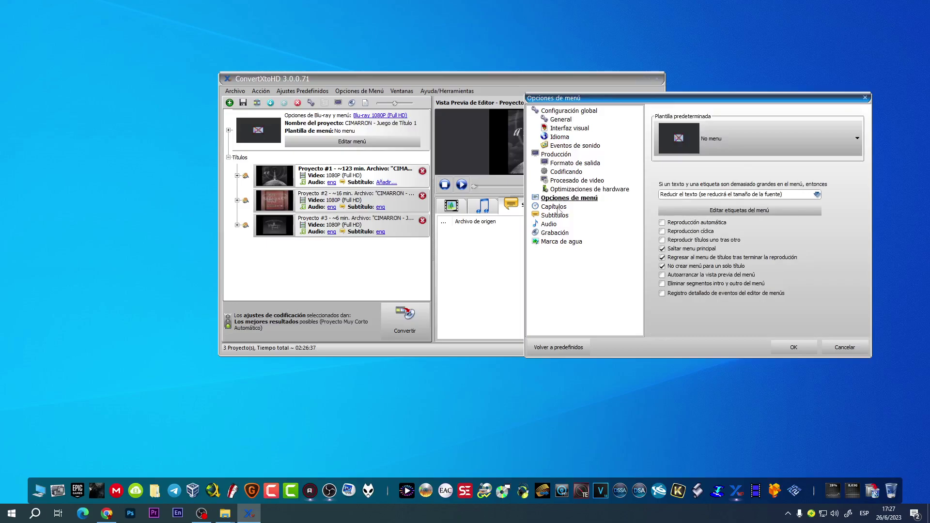
click(557, 207)
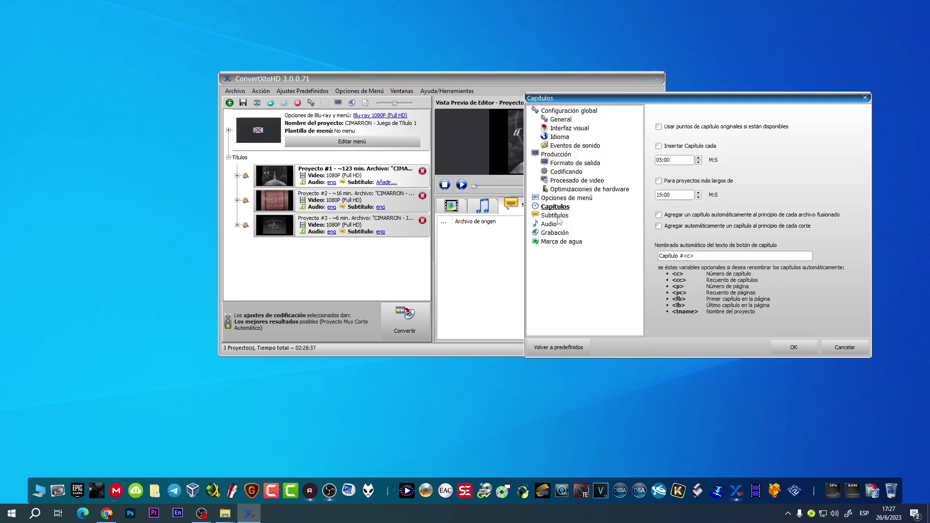
click(559, 217)
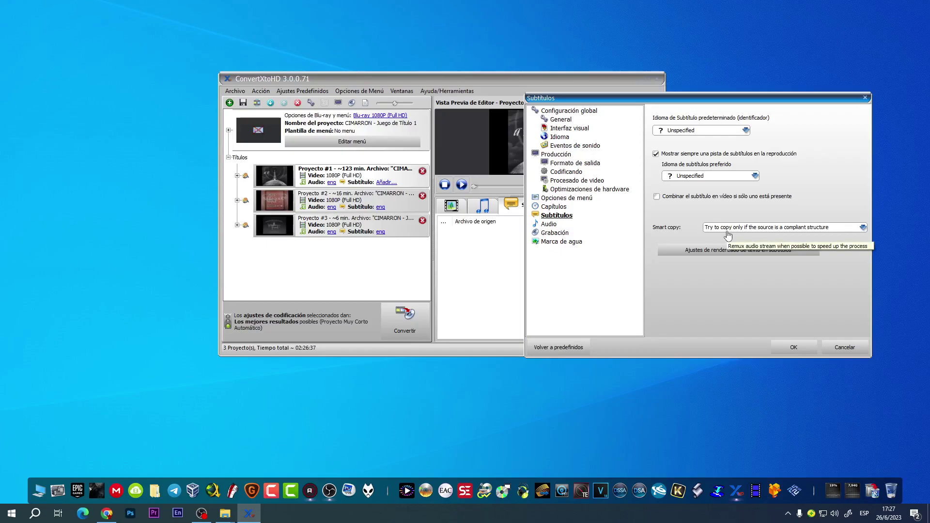
click(549, 225)
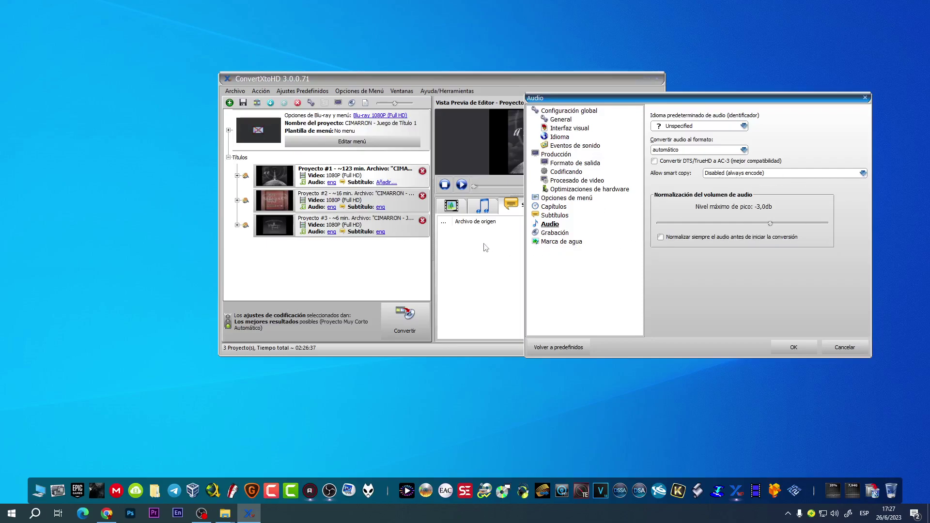
click(560, 236)
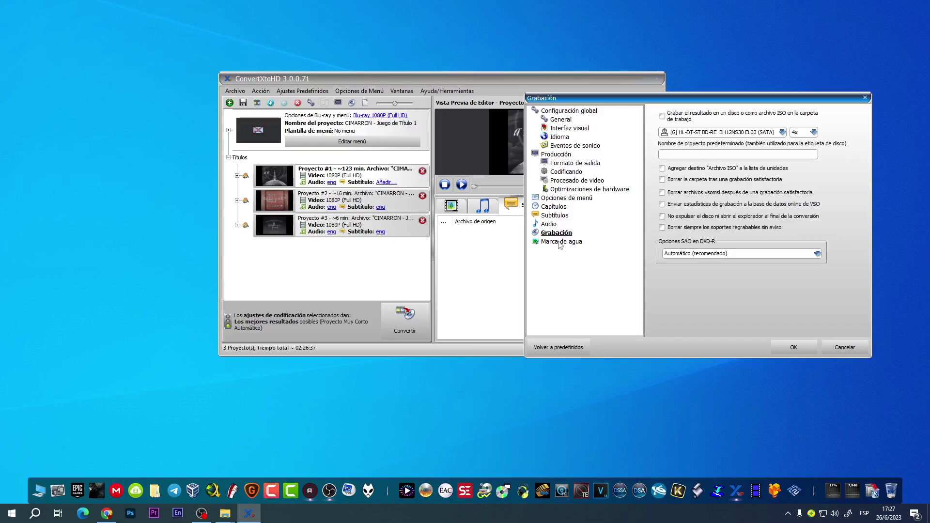
click(803, 350)
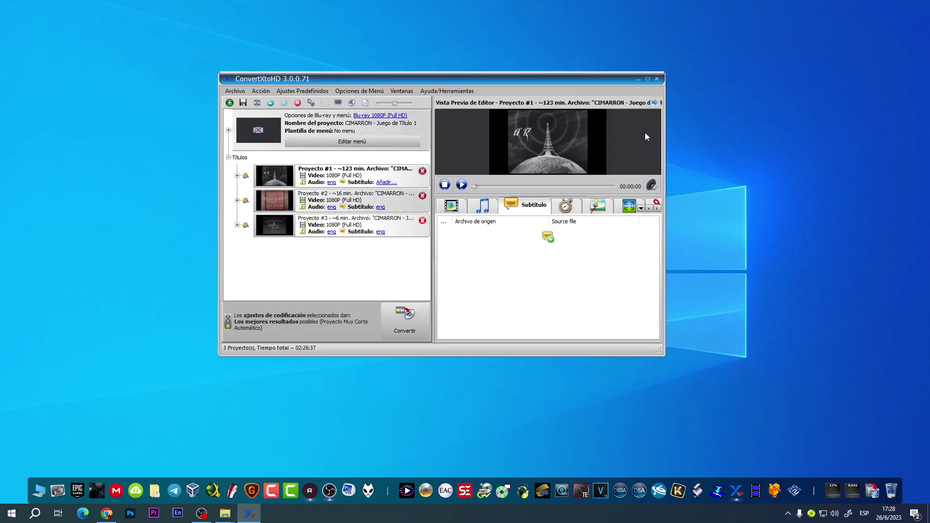
Step: Close ConvertXtoHD without saving the changes to the project
click(657, 79)
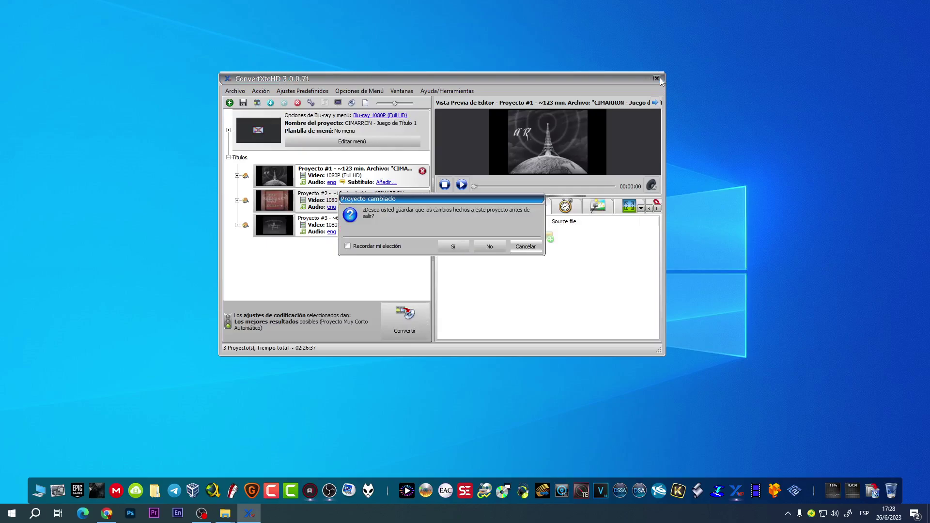
click(484, 245)
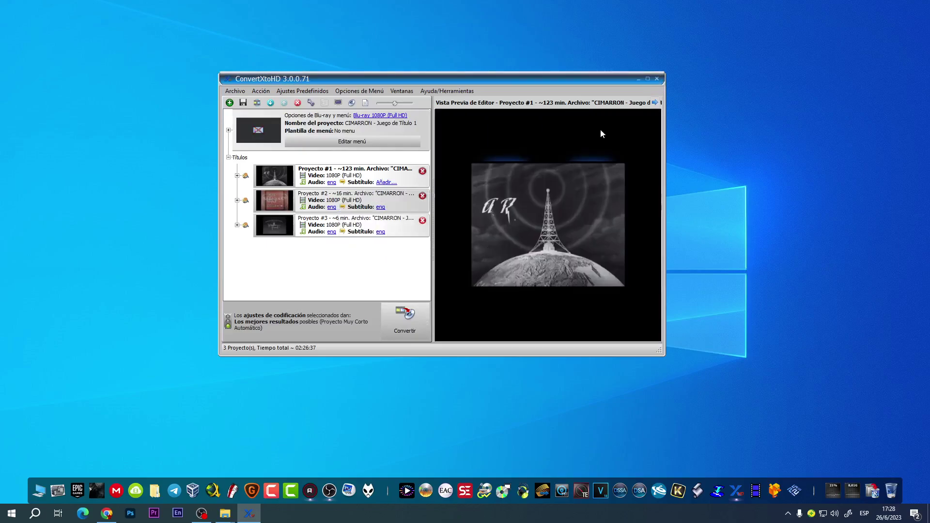
click(657, 79)
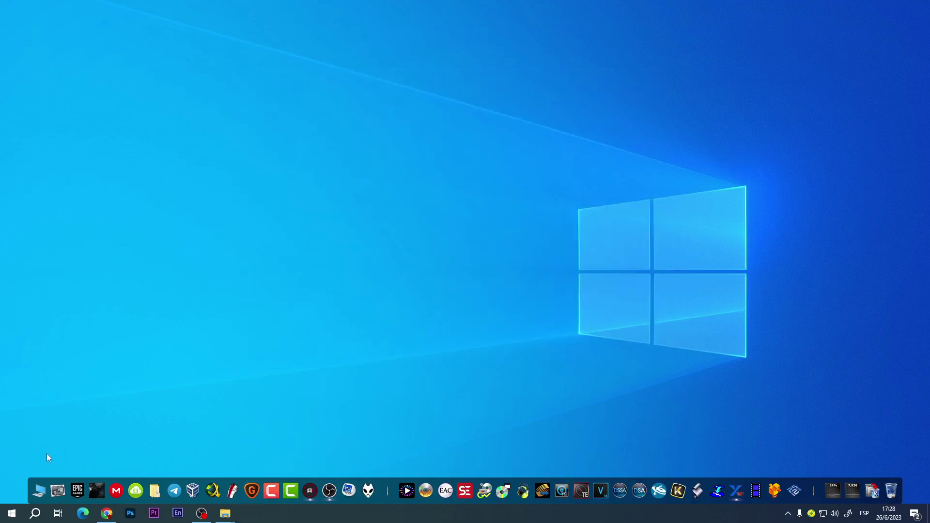
Step: In File Explorer, open the STREAM folder inside BDMV of "CIMARRON - Juego de Título 1" in DelConverXHD on drive Tera (E:)
click(39, 484)
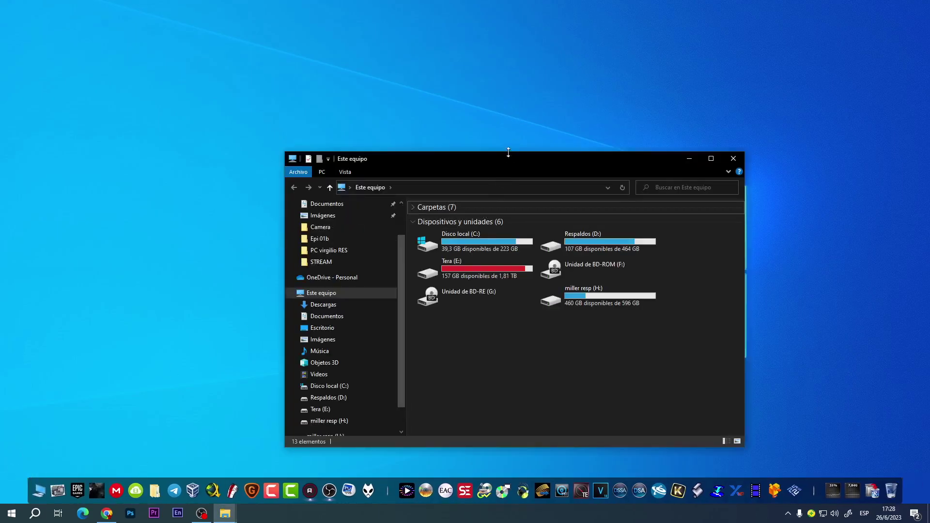
double_click(485, 271)
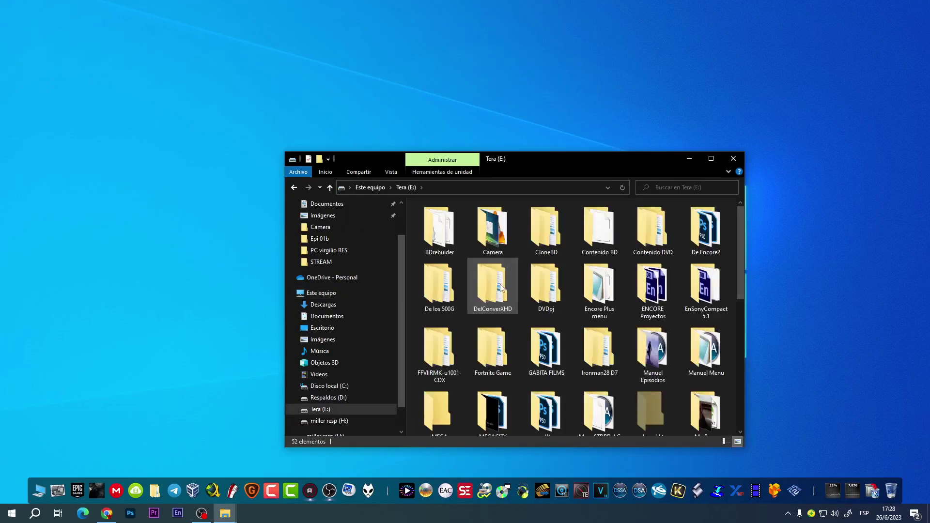
double_click(501, 287)
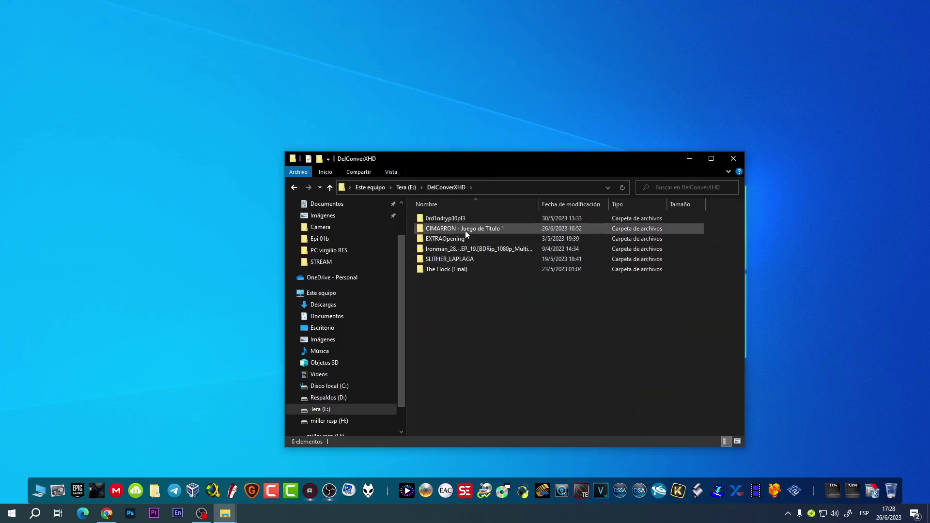
double_click(465, 228)
double_click(466, 222)
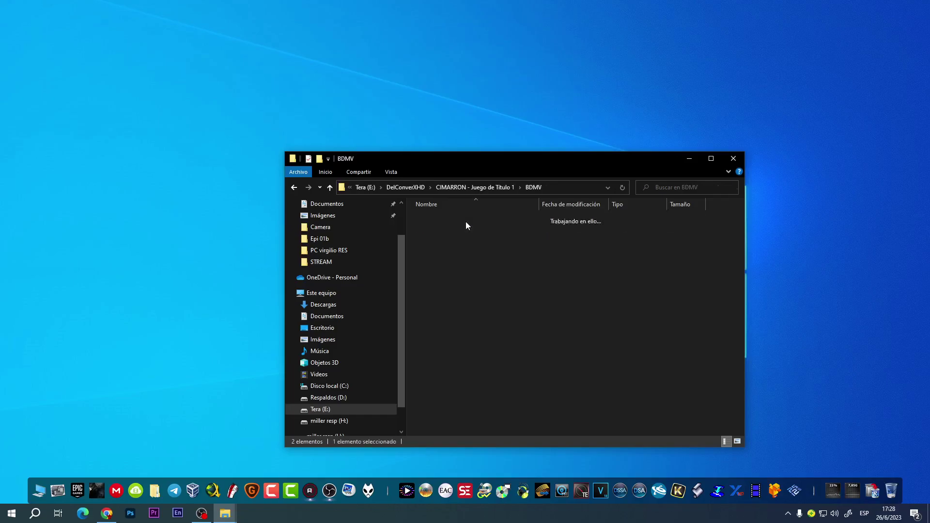
double_click(459, 297)
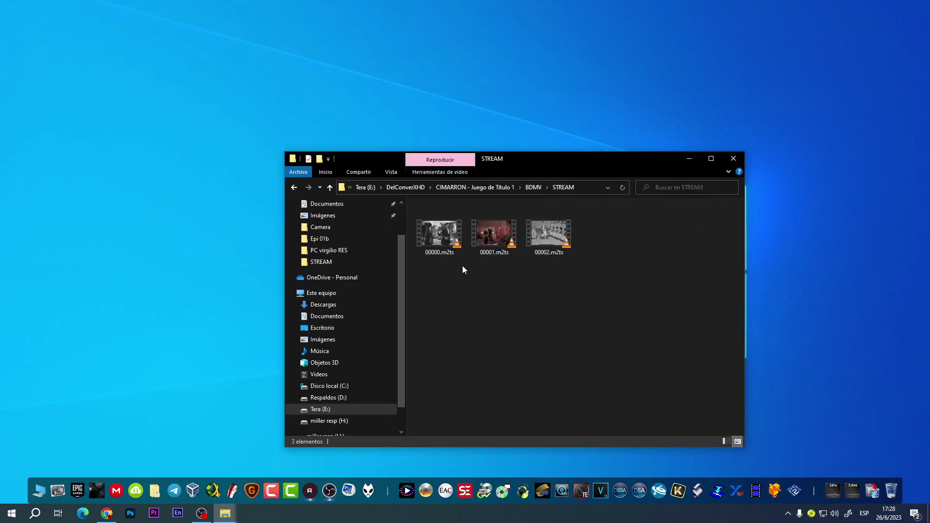
Step: Check the file sizes of 00000.m2ts, 00001.m2ts and 00002.m2ts in the STREAM folder
click(441, 241)
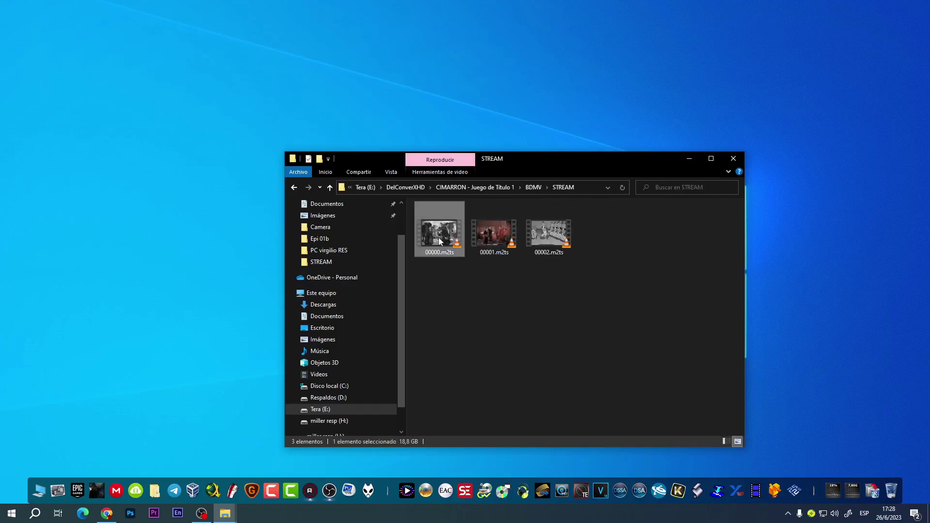
click(501, 247)
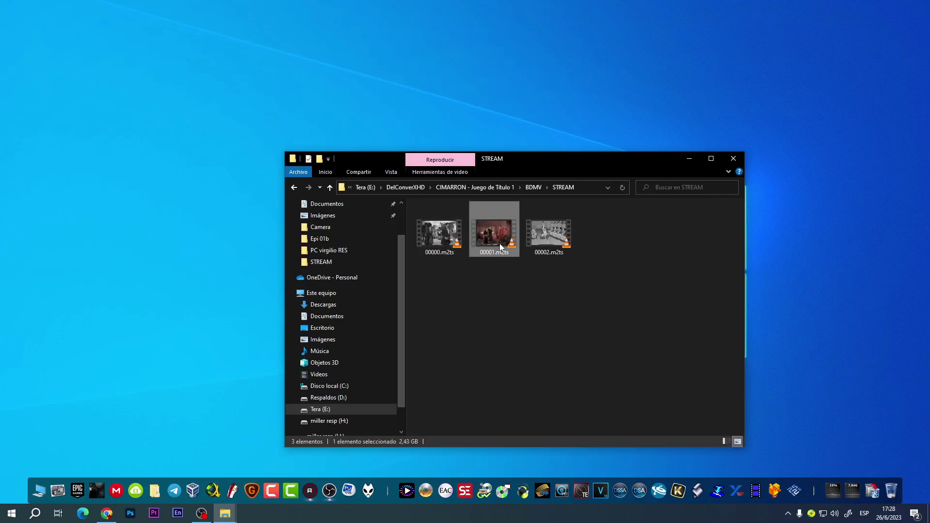
click(547, 235)
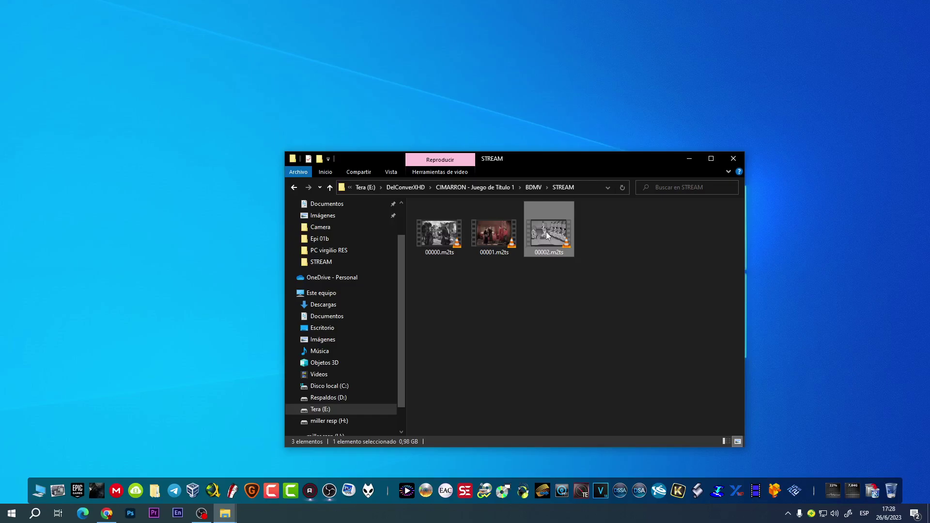
Step: Go back up to DelConverXHD and retrace the path through "CIMARRON - Juego de Título 1" and BDMV to the STREAM folder
click(332, 190)
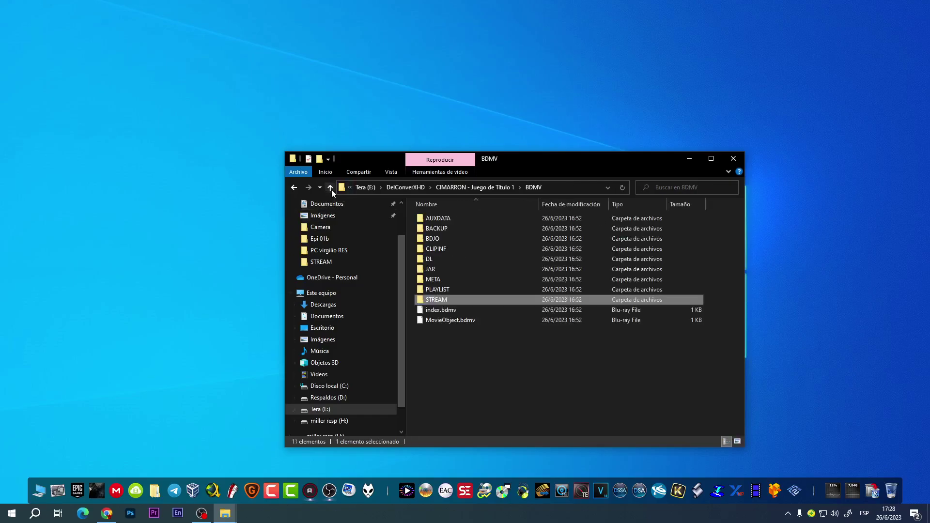
click(331, 190)
click(332, 190)
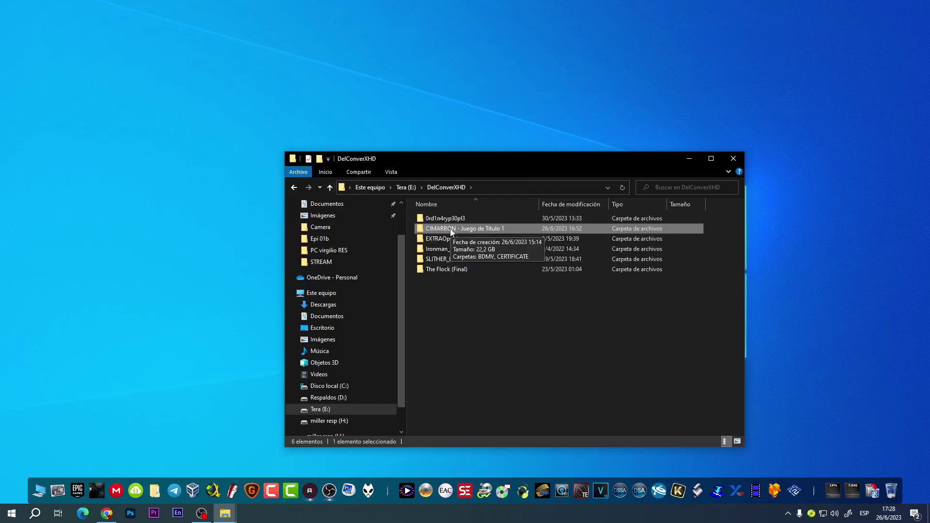
double_click(451, 228)
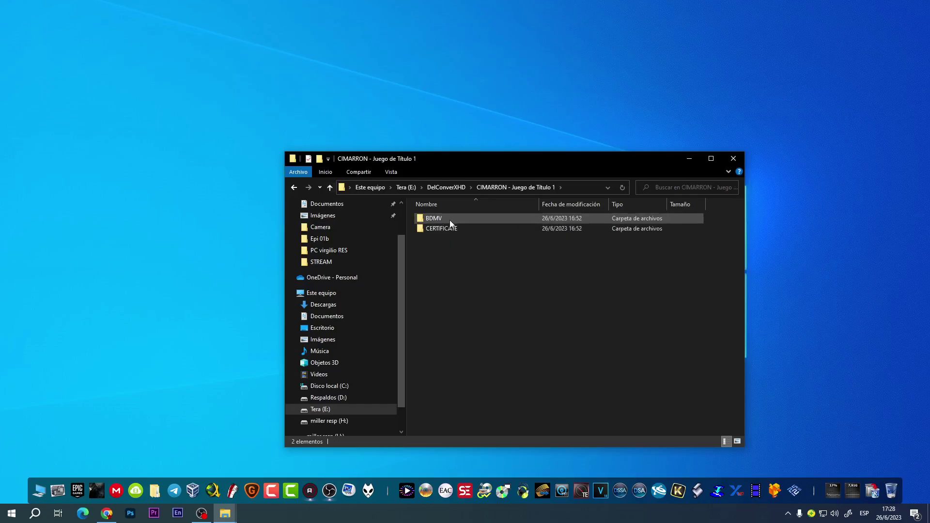
double_click(450, 220)
double_click(458, 297)
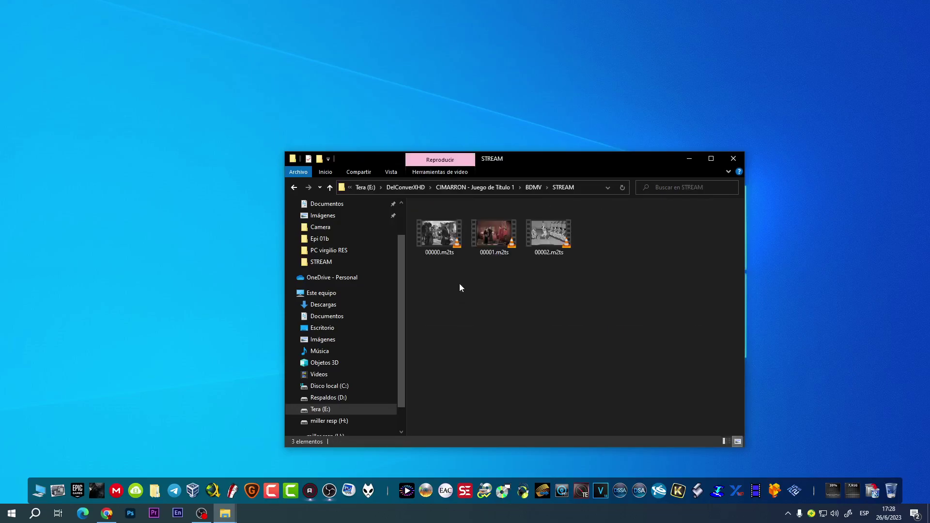
Step: Play 00000.m2ts in VLC, mute the sound and skip ahead to about 08:09 and about 48:00
double_click(447, 240)
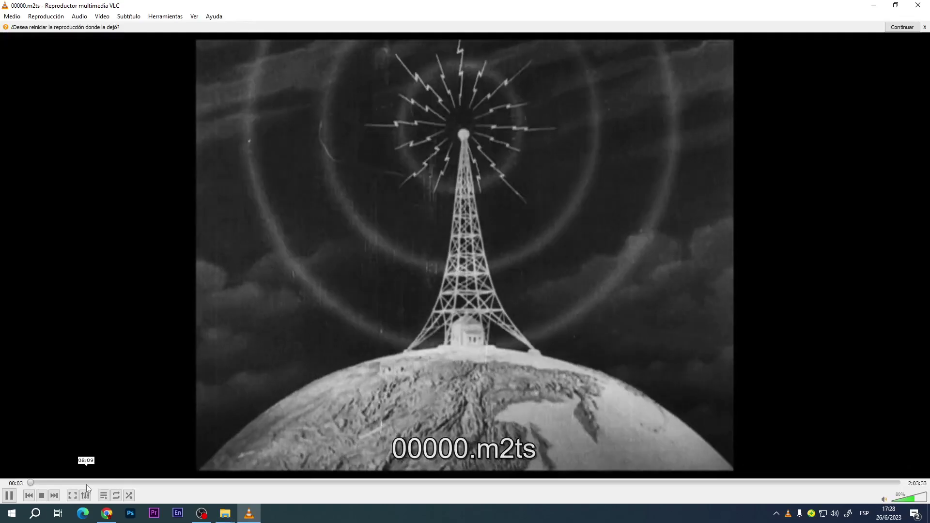
click(86, 483)
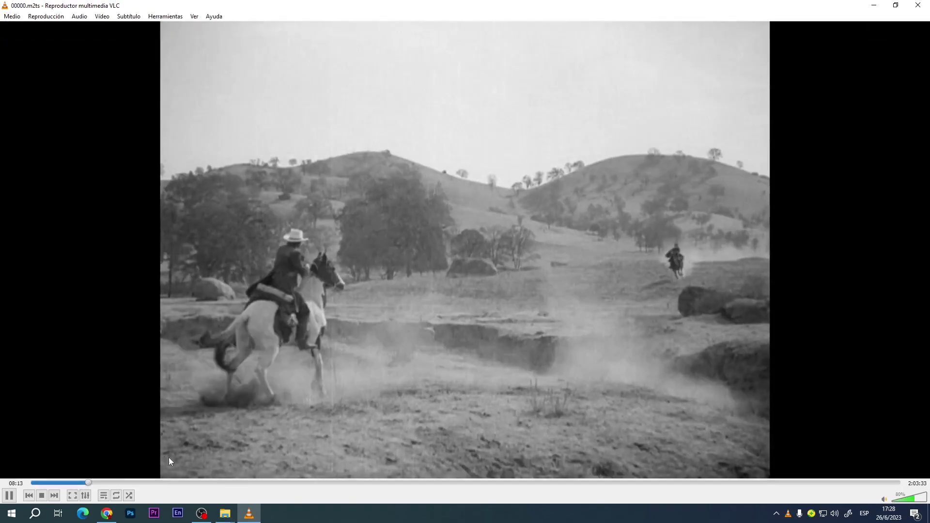
click(885, 499)
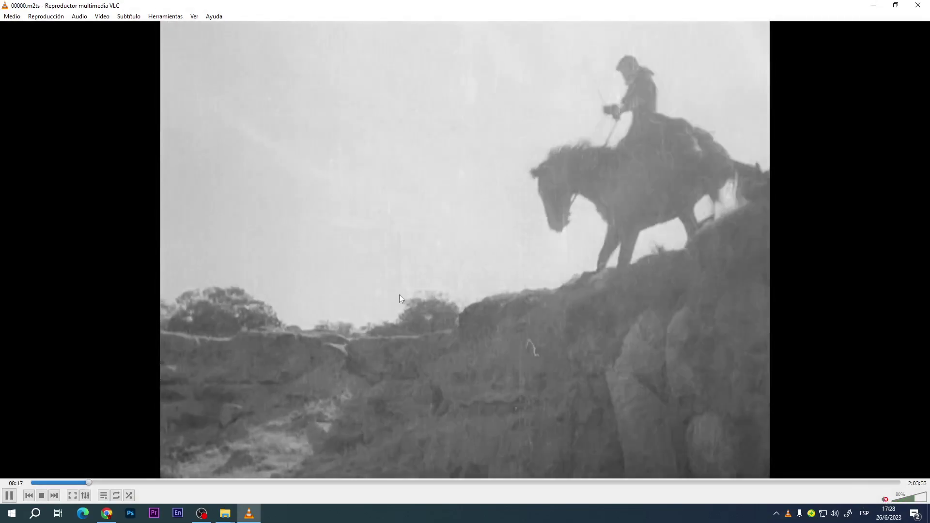
click(369, 483)
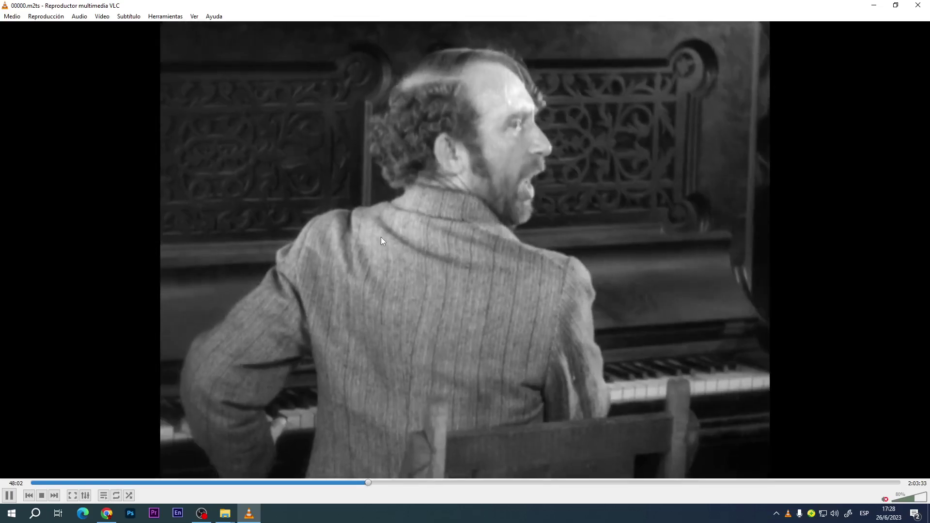
Step: Turn on a subtitle track for the film and skip back to about 38:20 to check the subtitles over dialogue
right_click(381, 236)
mouse_move(419, 312)
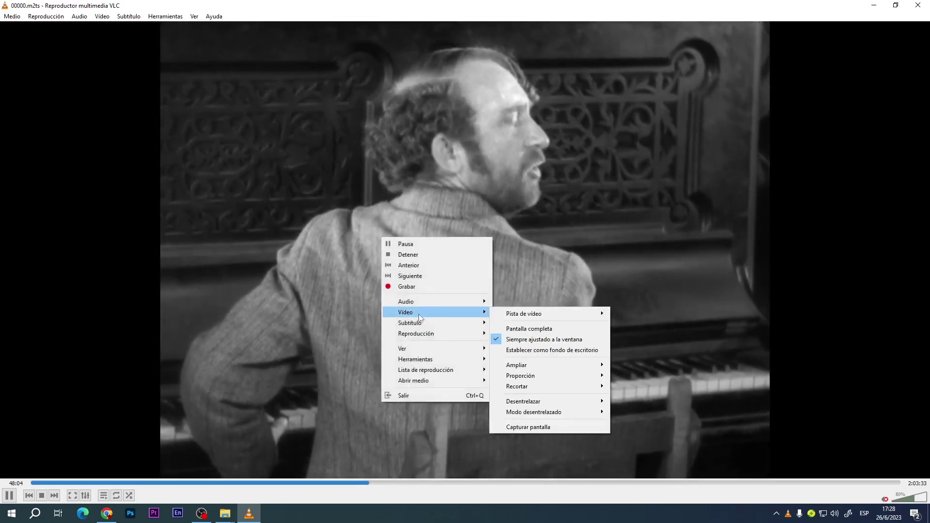
mouse_move(521, 332)
click(621, 361)
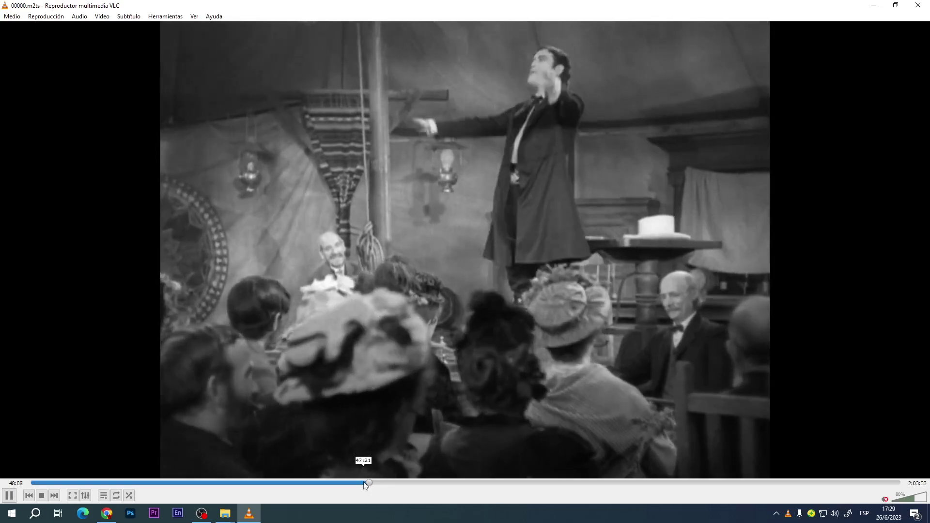
click(364, 484)
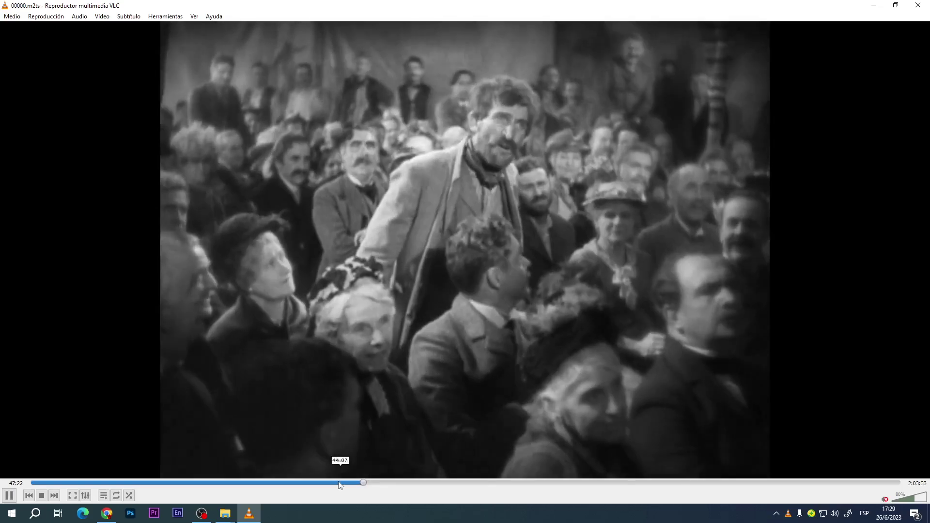
click(331, 483)
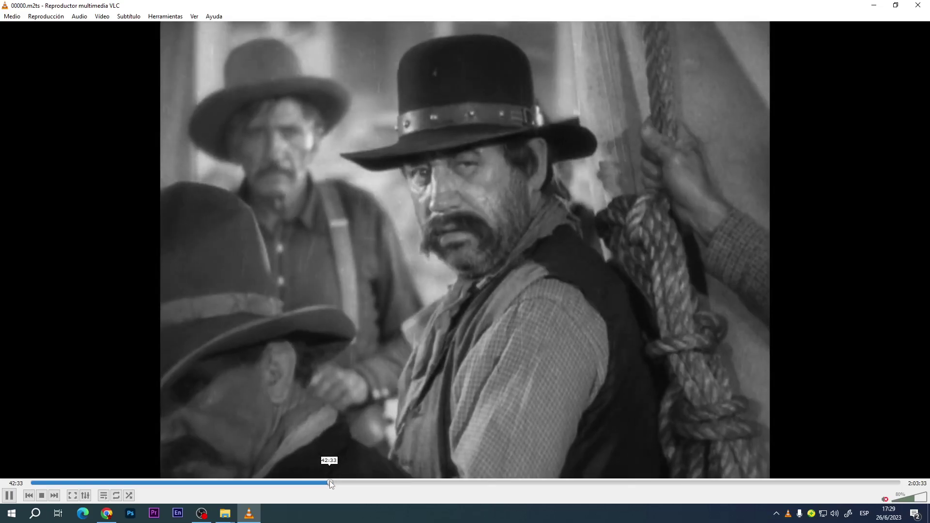
click(301, 483)
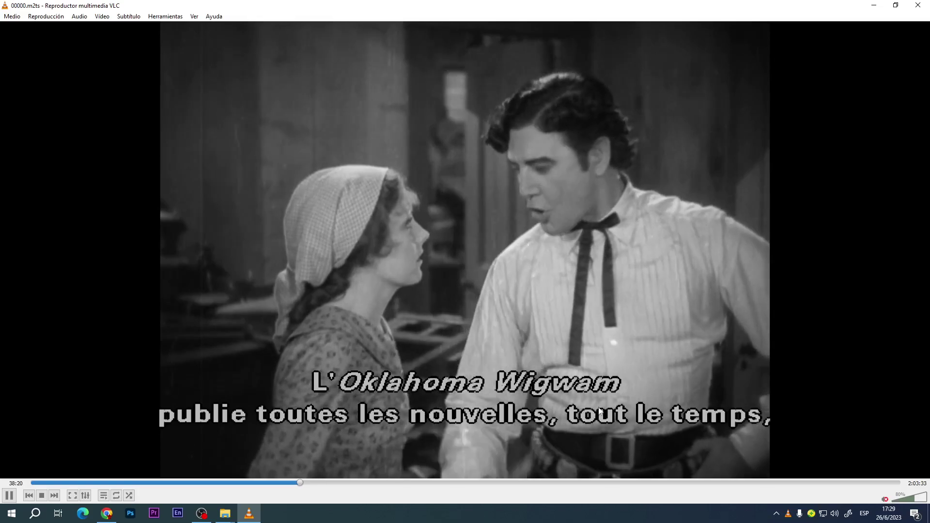
Step: View the subtitled scene in full screen, leave full screen, and close VLC and the STREAM folder window
double_click(643, 309)
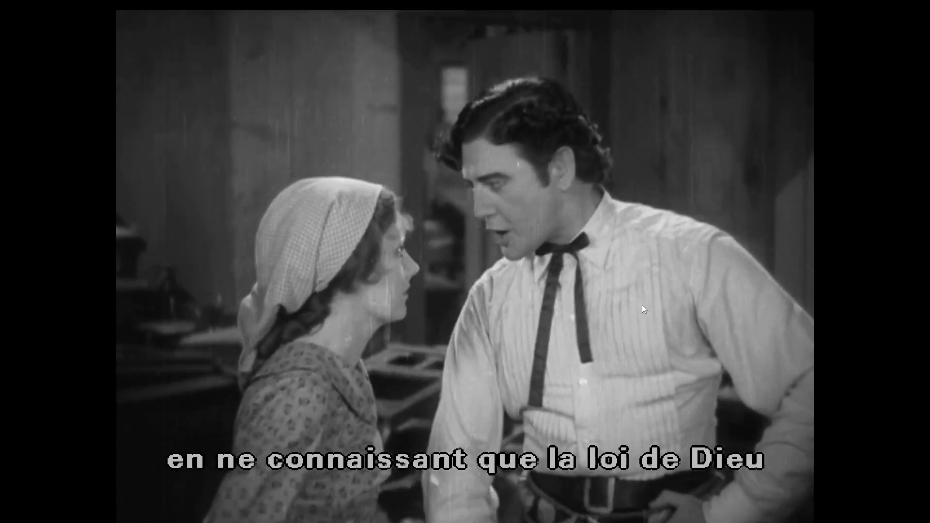
double_click(642, 304)
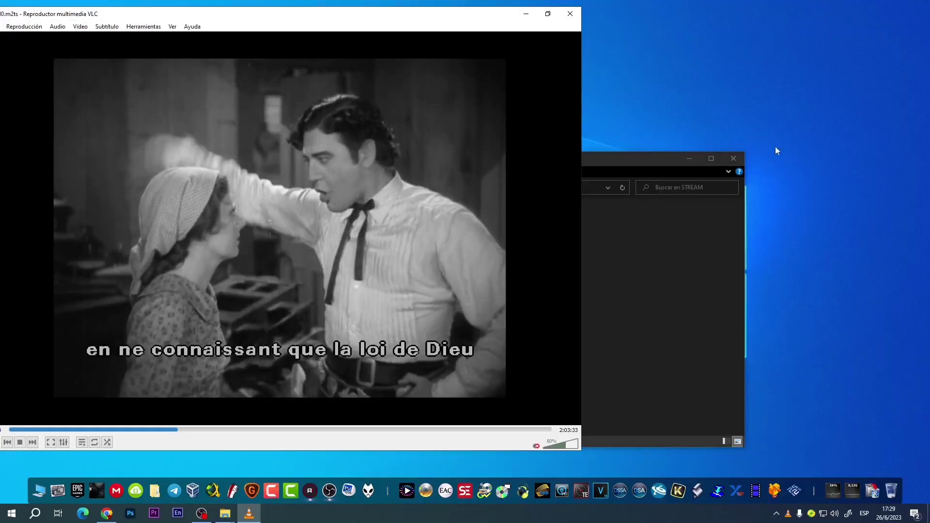
click(574, 11)
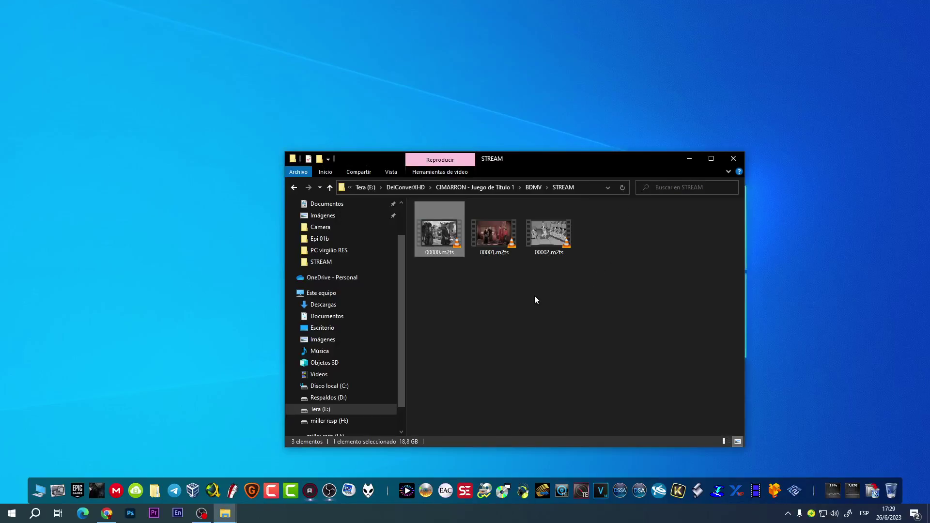
click(732, 159)
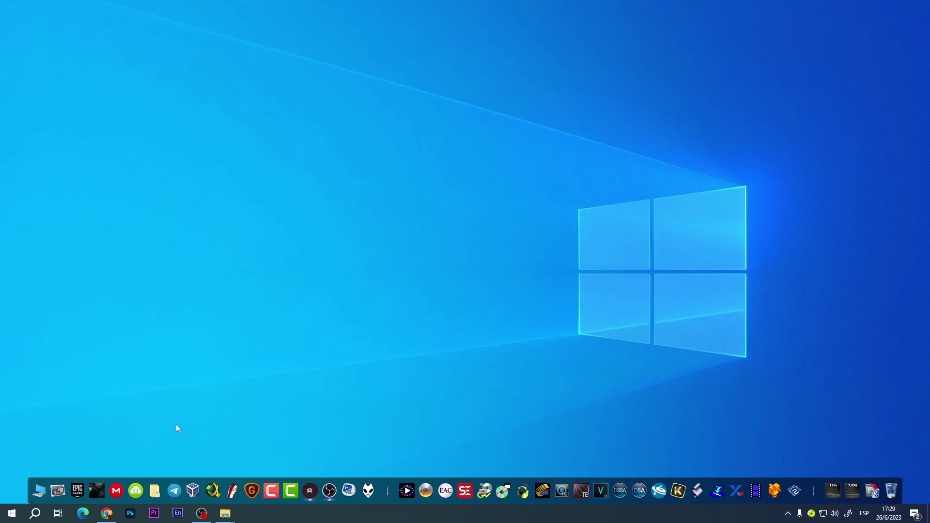
Step: Open the TSMuxer Espa folder under Blu Ray™ in Programas de Edición and launch tsMuxerGUI.exe
click(155, 486)
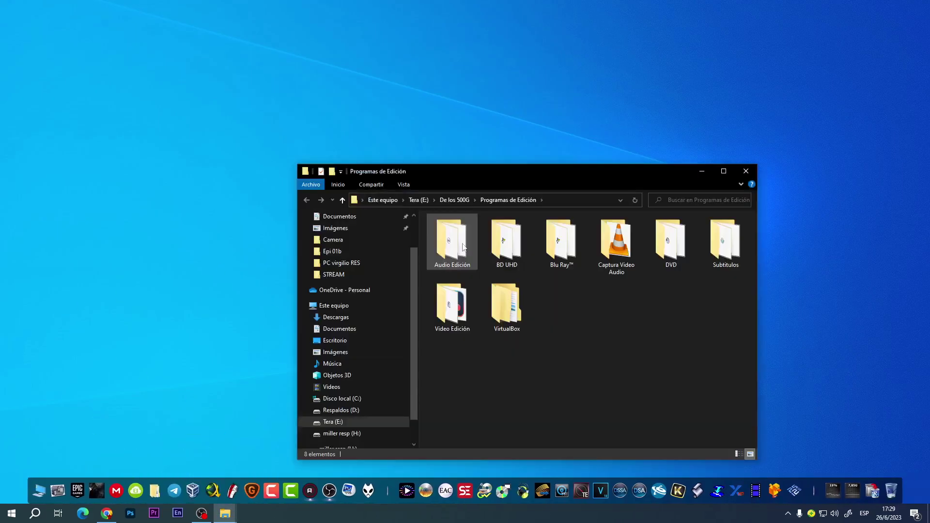
double_click(564, 252)
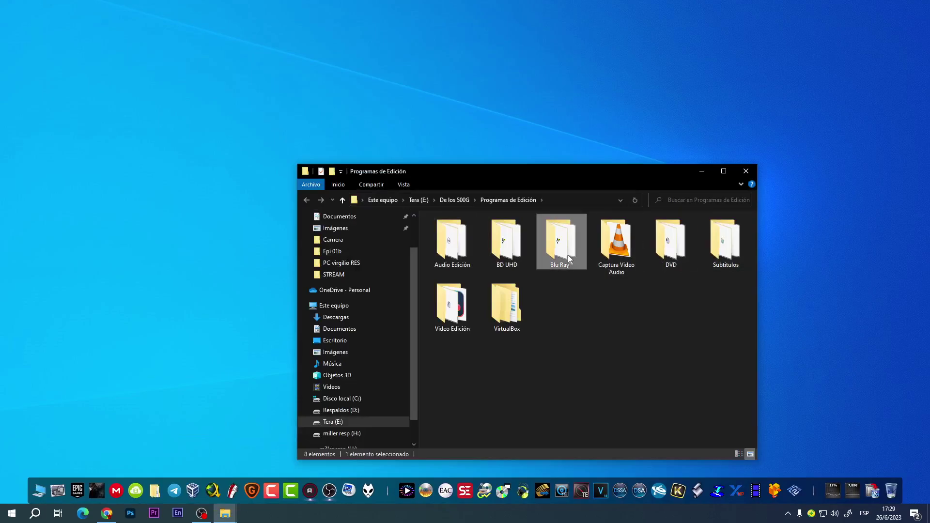
scroll(678, 350, down, 1)
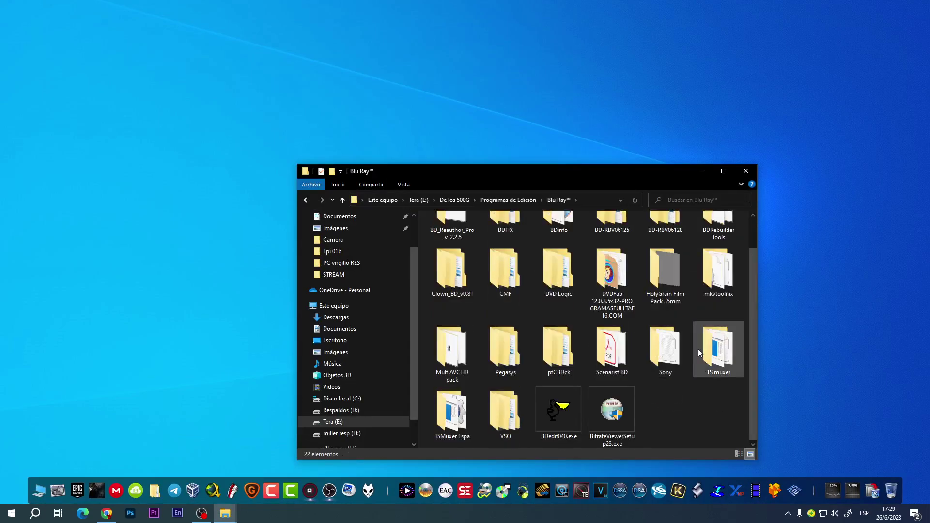
double_click(710, 353)
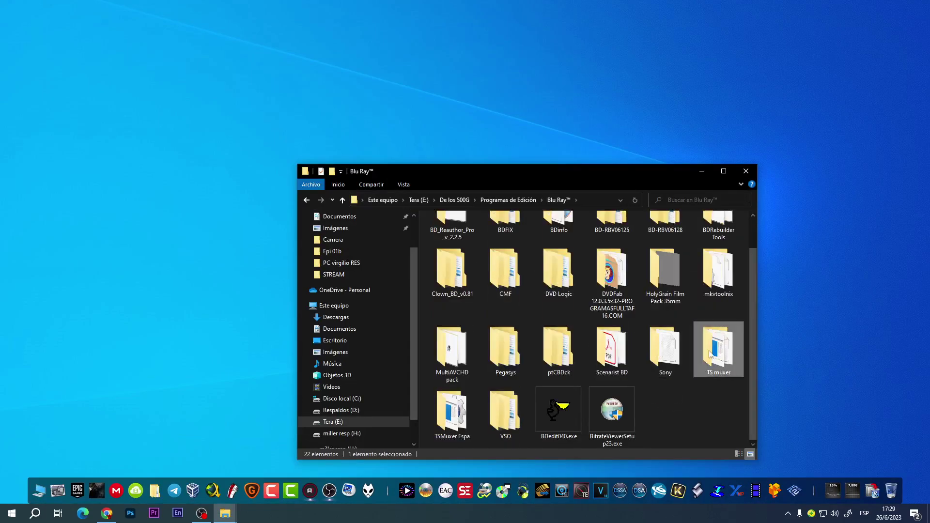
click(342, 200)
scroll(457, 382, down, 1)
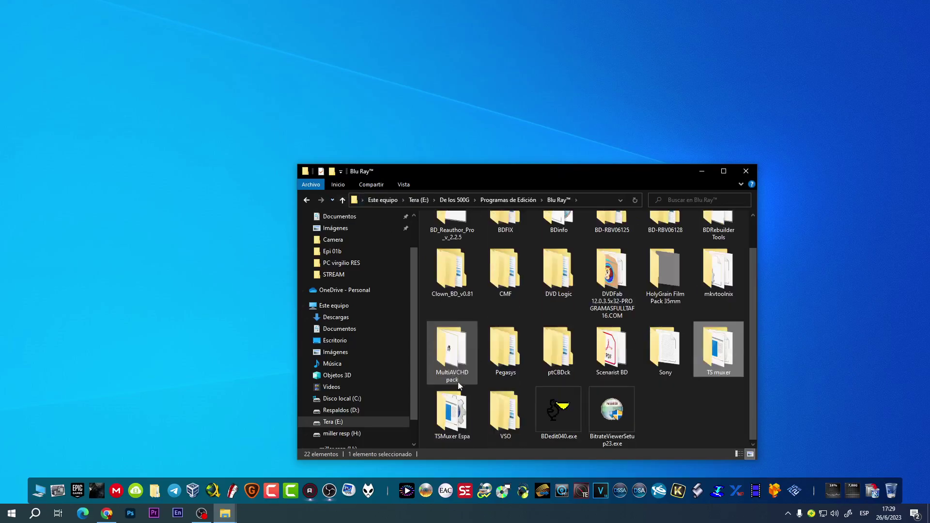
double_click(447, 415)
double_click(469, 243)
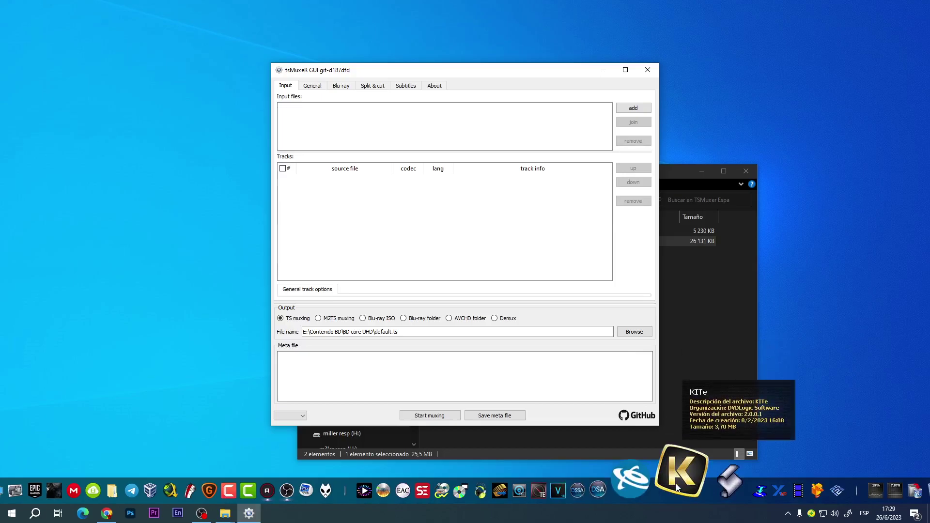
Step: Close tsMuxeR GUI and the TSMuxer Espa folder window
drag(541, 64, 505, 32)
click(611, 33)
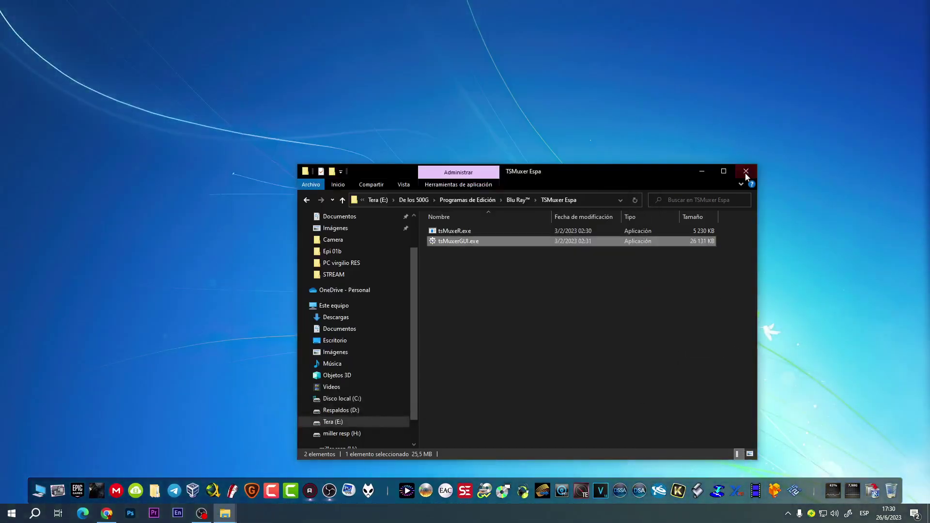
click(746, 171)
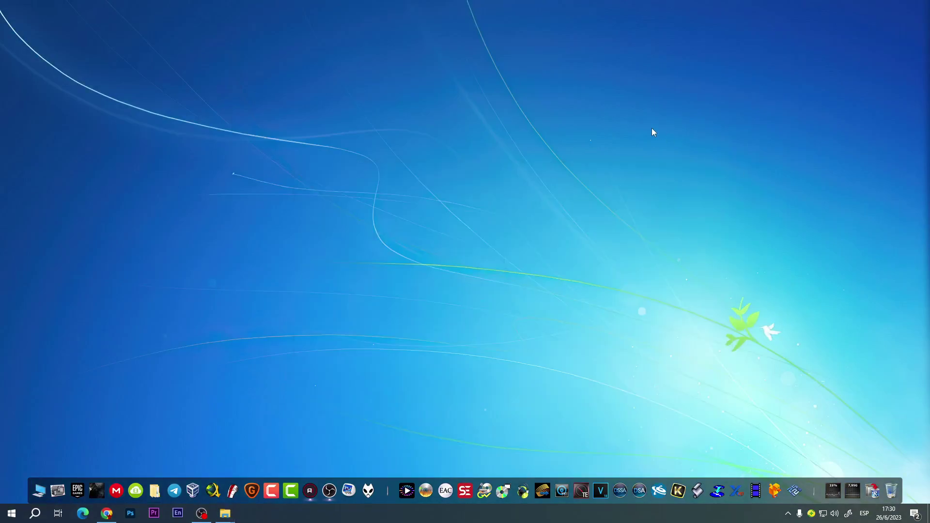